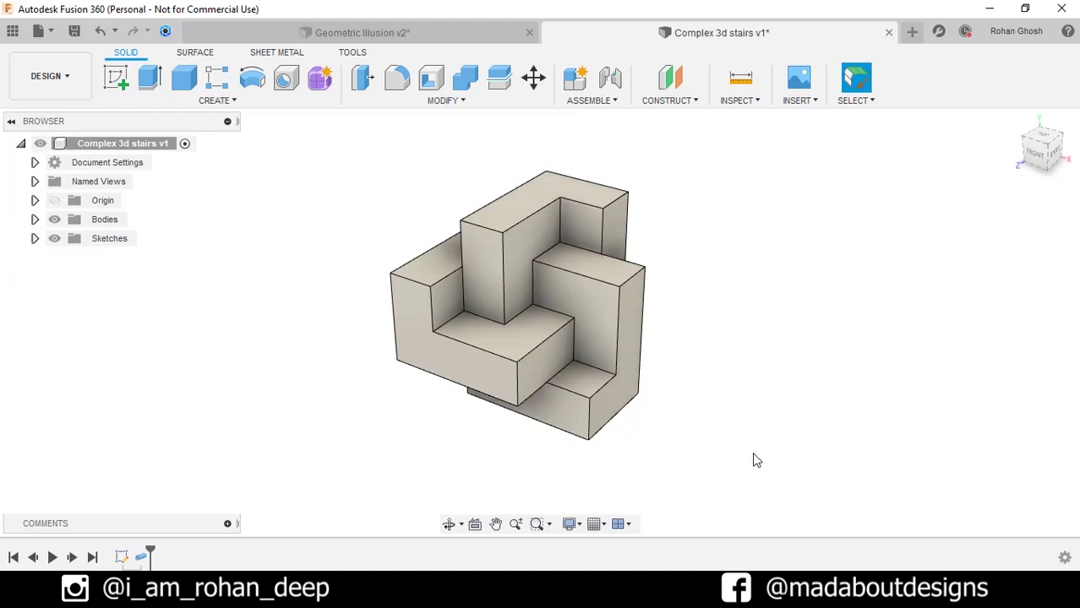
- Start a new design in centimetres and begin a sketch on the front plane
middle_click_drag(568, 329, 786, 376, "shift")
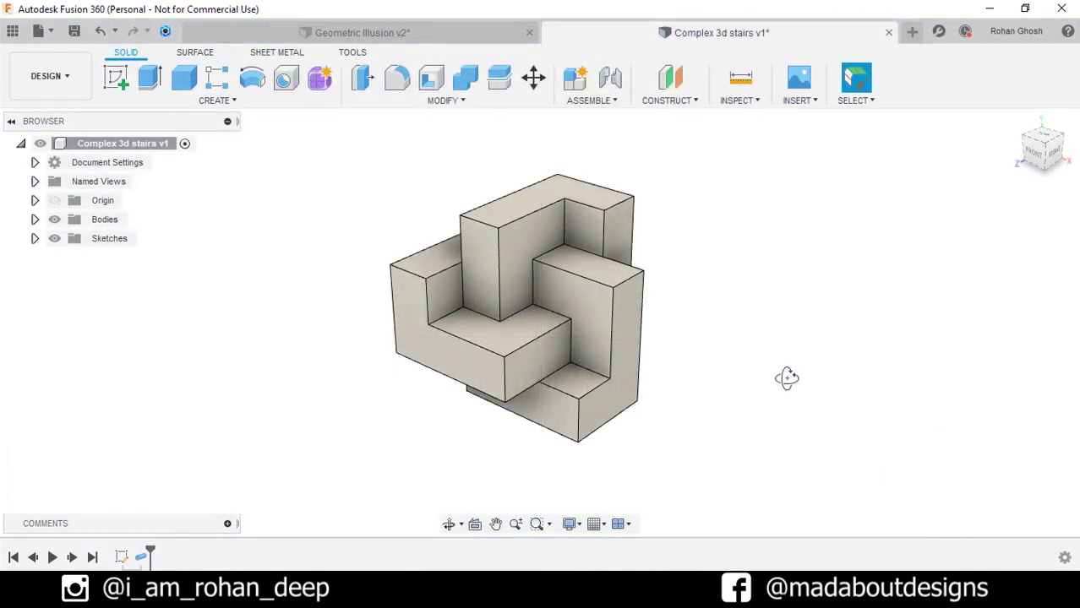
left_click(55, 32)
left_click(70, 50)
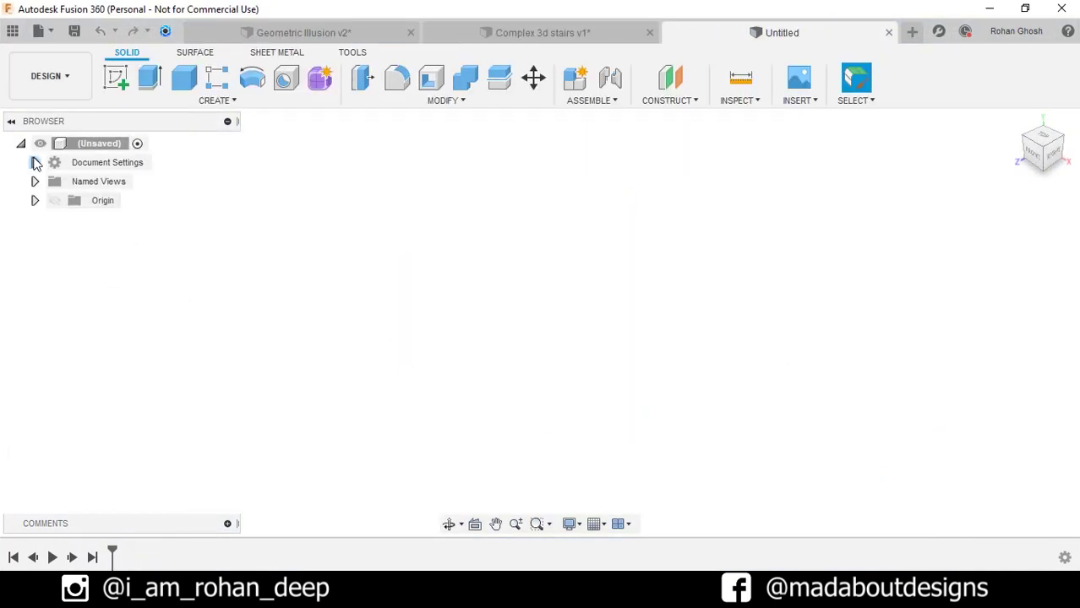
left_click(35, 162)
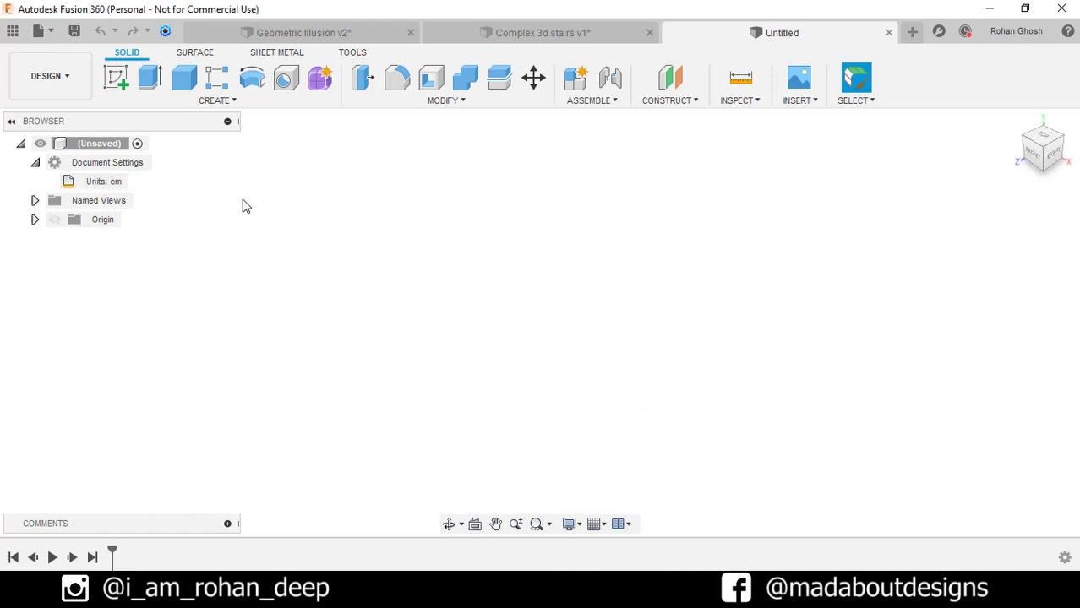
left_click(116, 79)
left_click(562, 328)
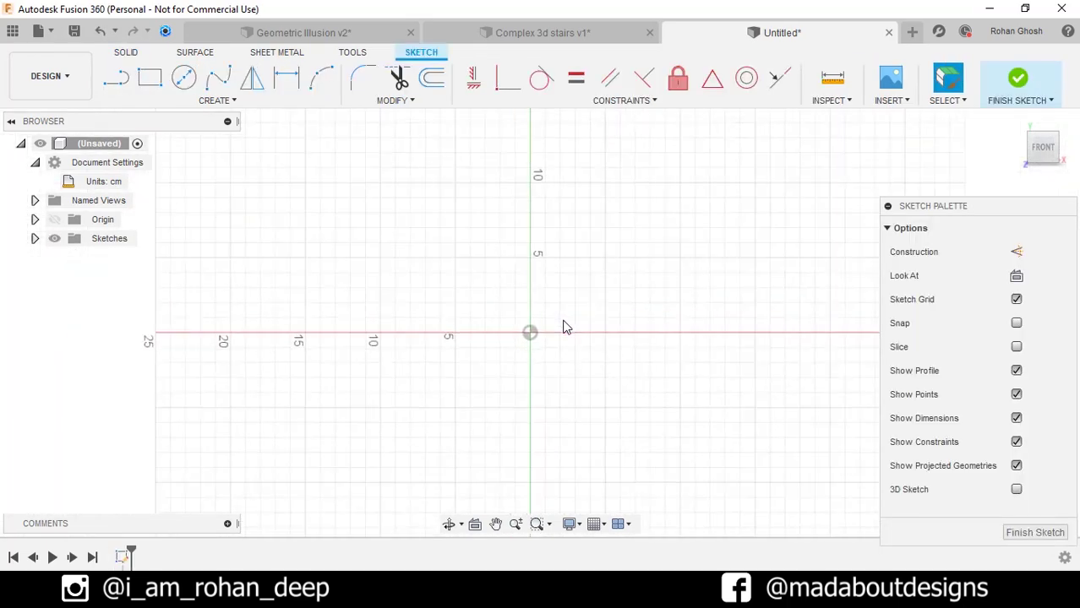
- Draw a 3 cm vertical line up from the origin
left_click(128, 82)
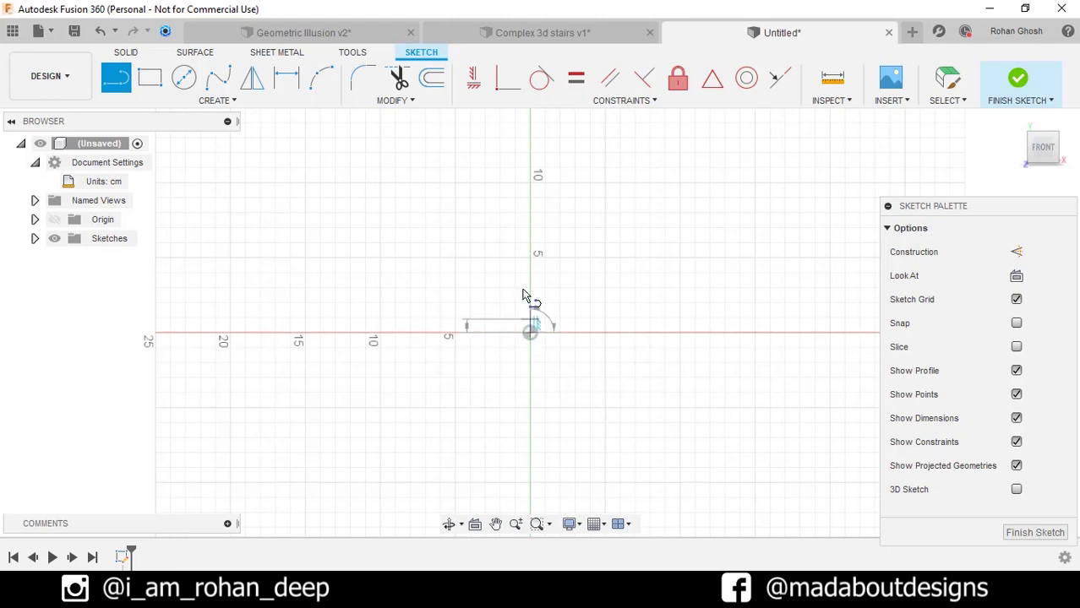
type("3")
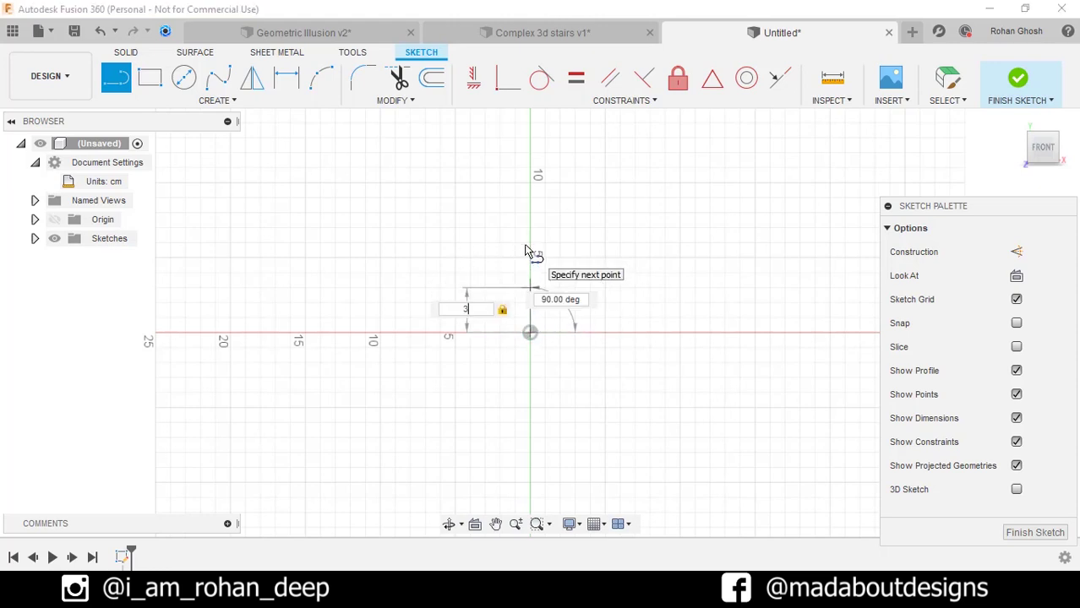
key("Return")
scroll(524, 245, "up", 2)
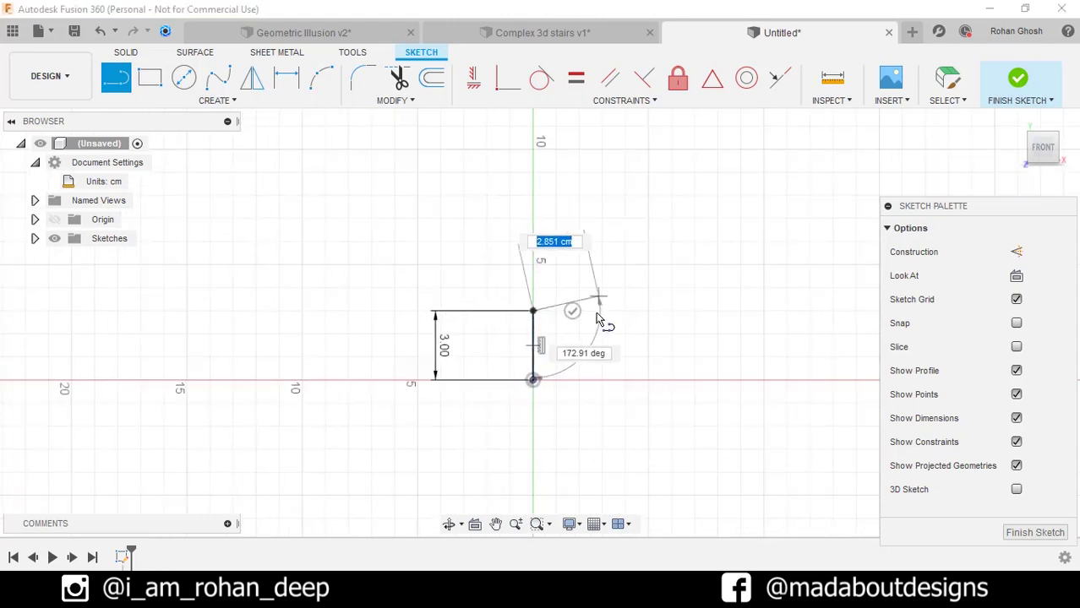
key("Escape")
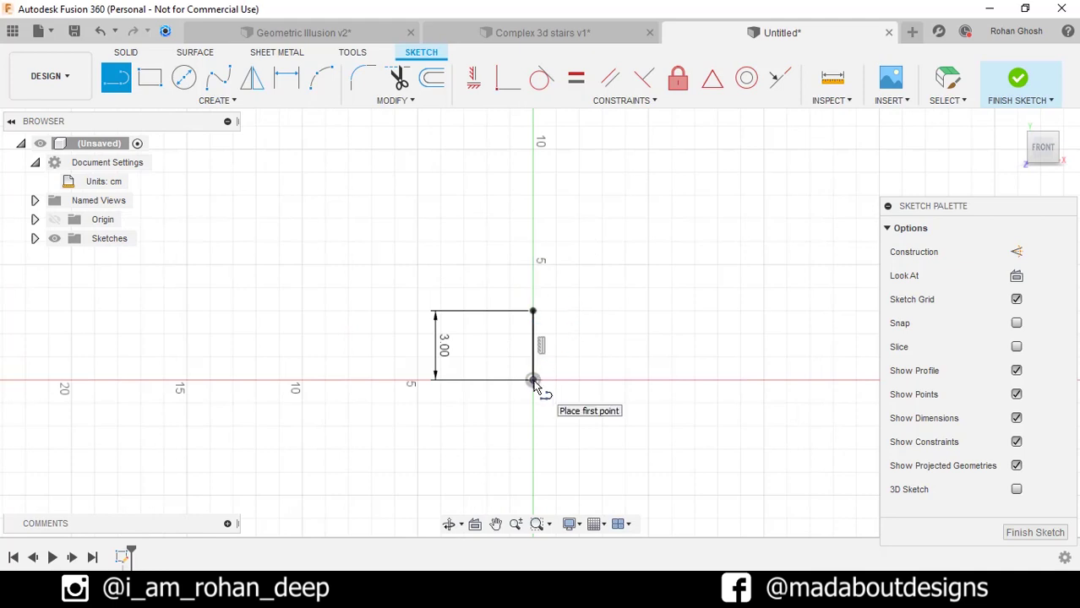
- Draw a 2 cm horizontal line to the right from the origin
scroll(534, 382, "up", 1)
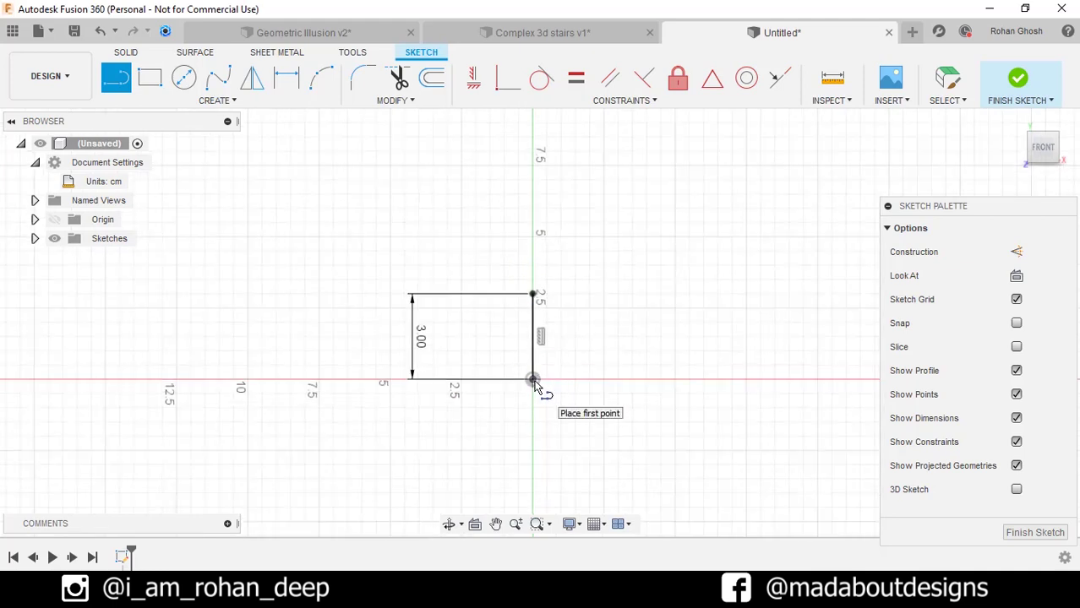
middle_click_drag(539, 386, 500, 385)
left_click(498, 381)
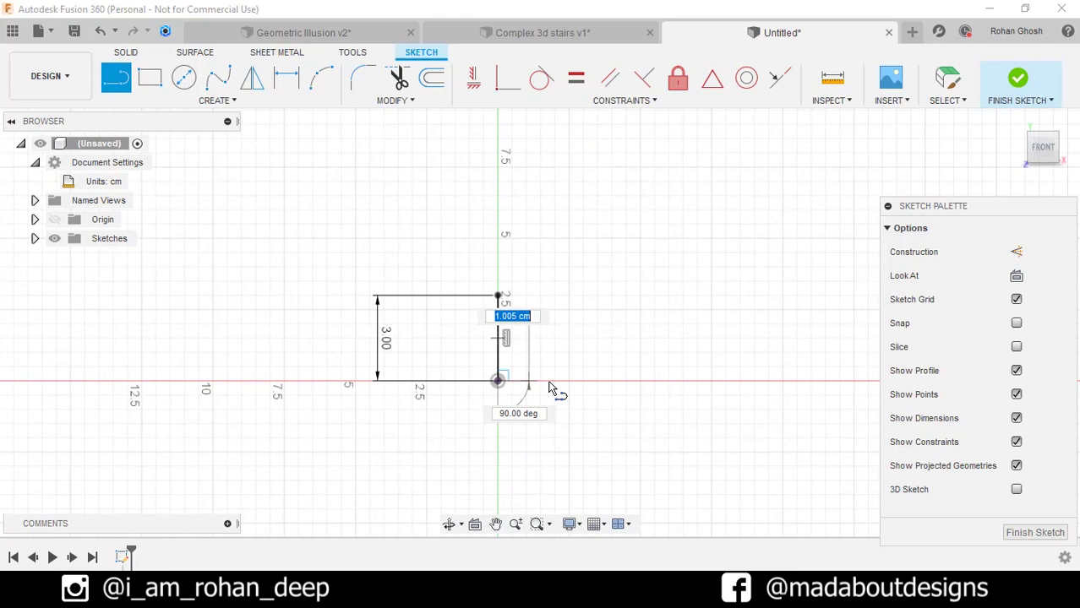
type("2")
key("Tab")
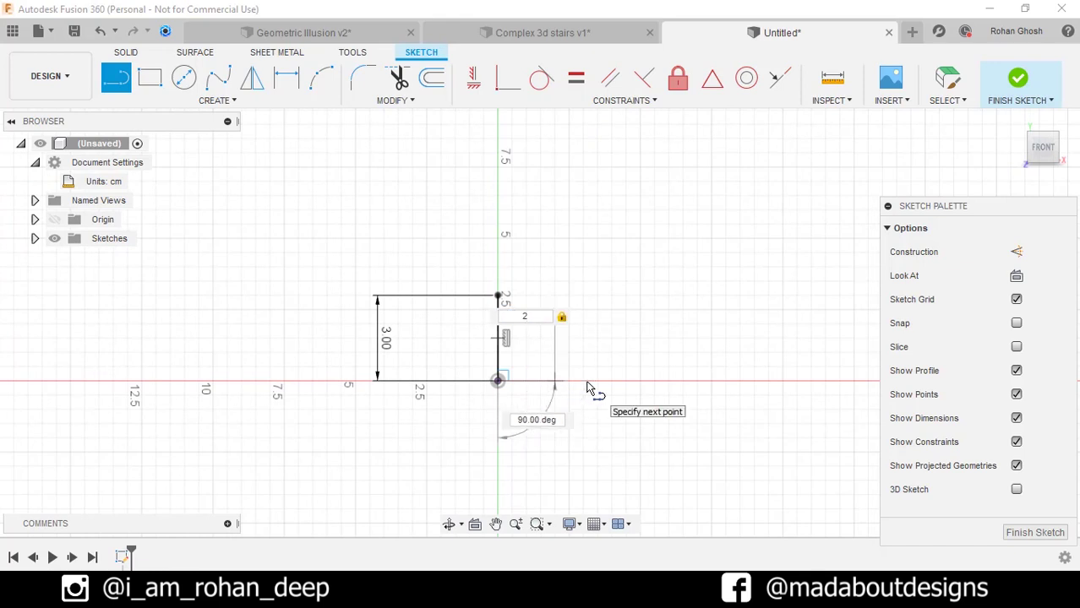
key("Return")
key("Escape")
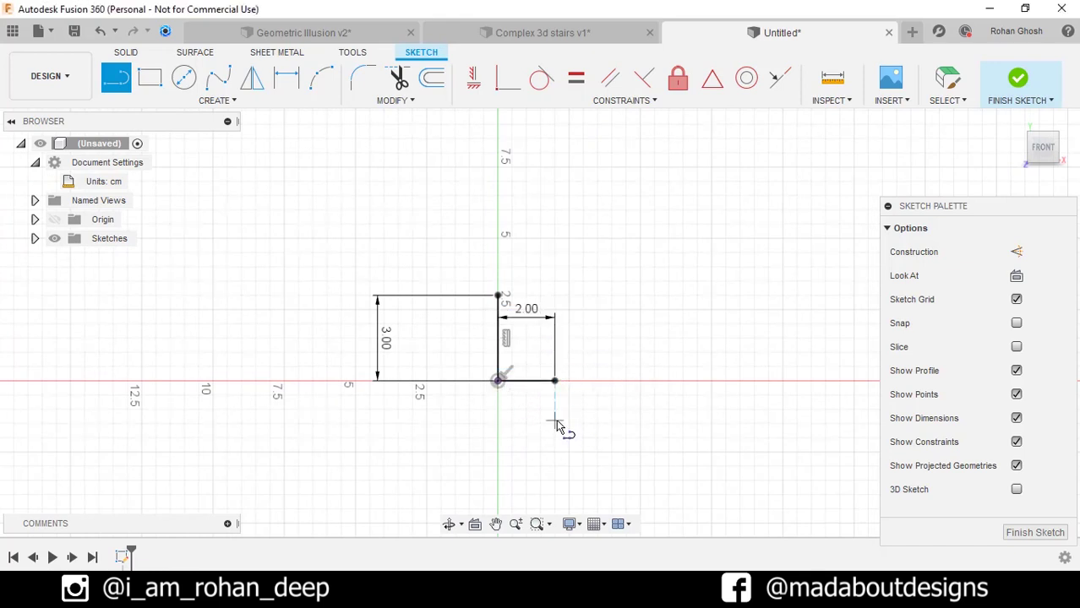
key("Escape")
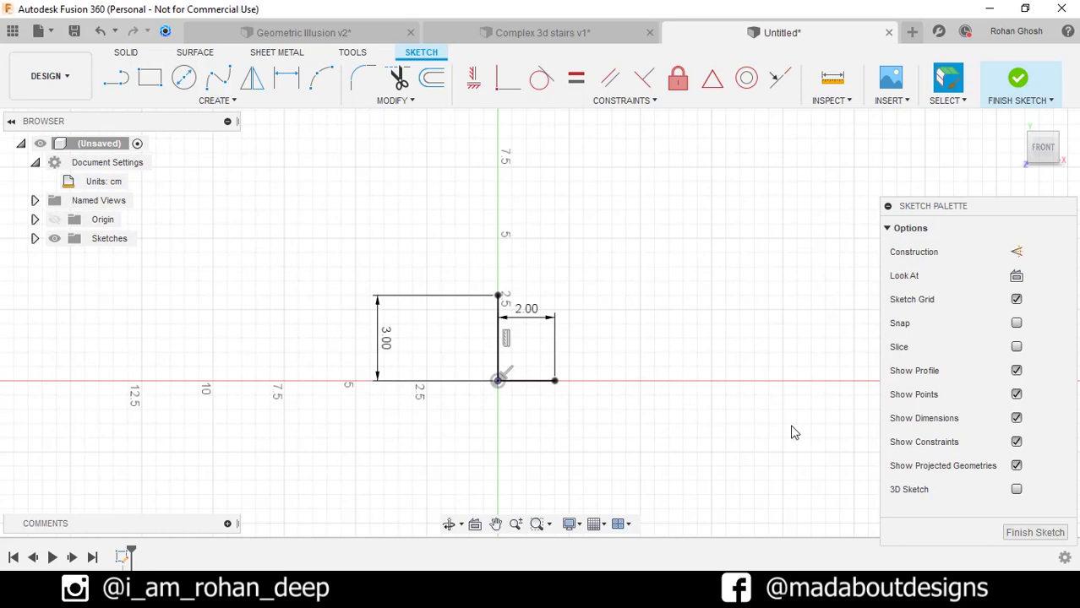
- Hide sketch dimensions and start the 3D path from the origin along the 2 cm line
left_click(1016, 418)
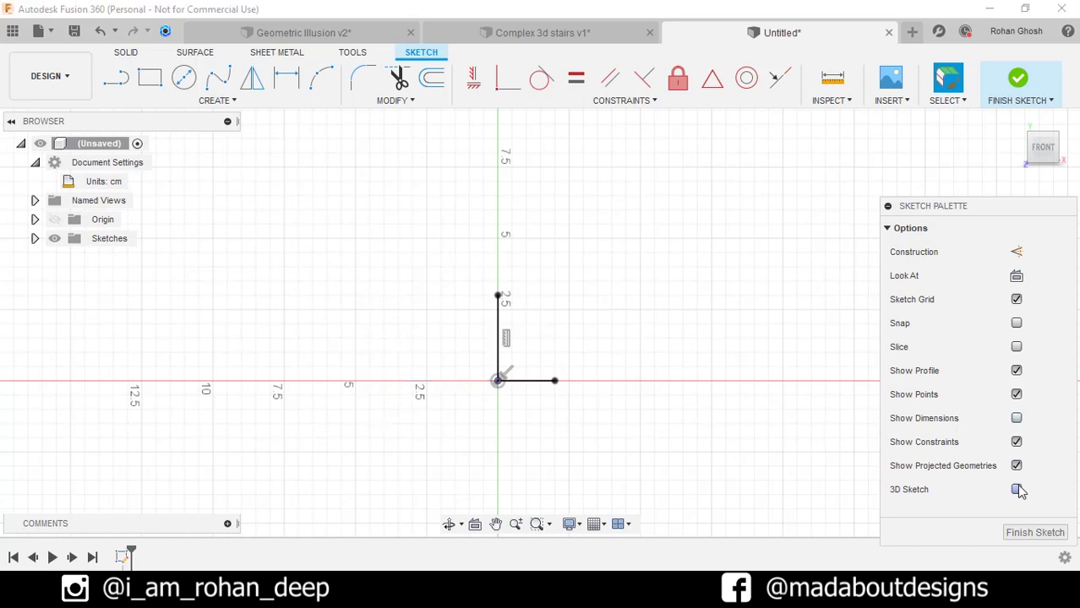
left_click(120, 78)
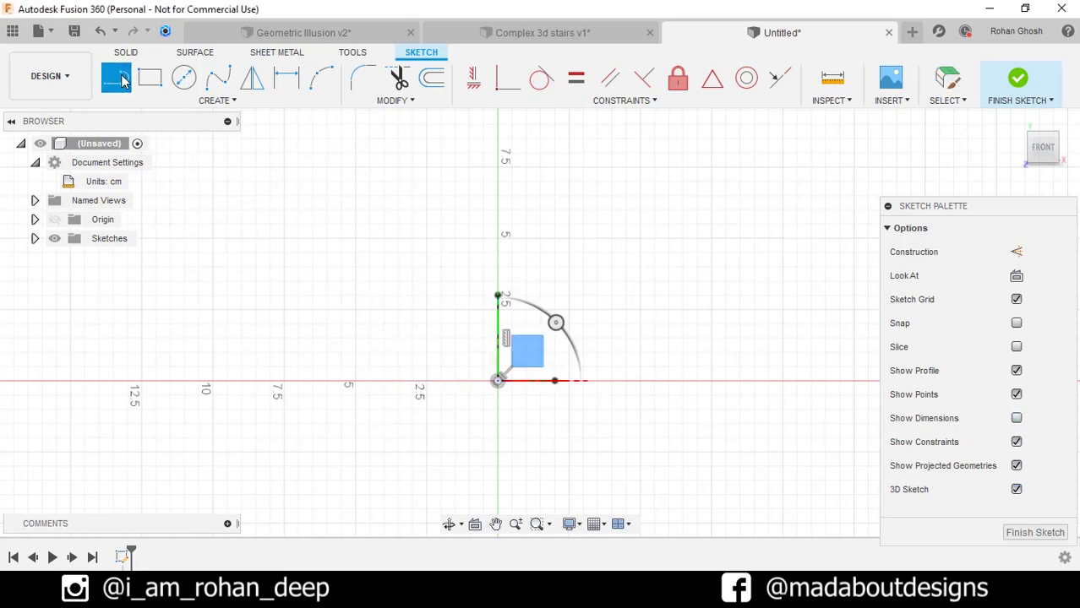
mouse_move(324, 262)
middle_mouse_down("shift")
mouse_move(289, 268)
mouse_move(270, 294)
mouse_move(426, 365)
middle_mouse_up("shift")
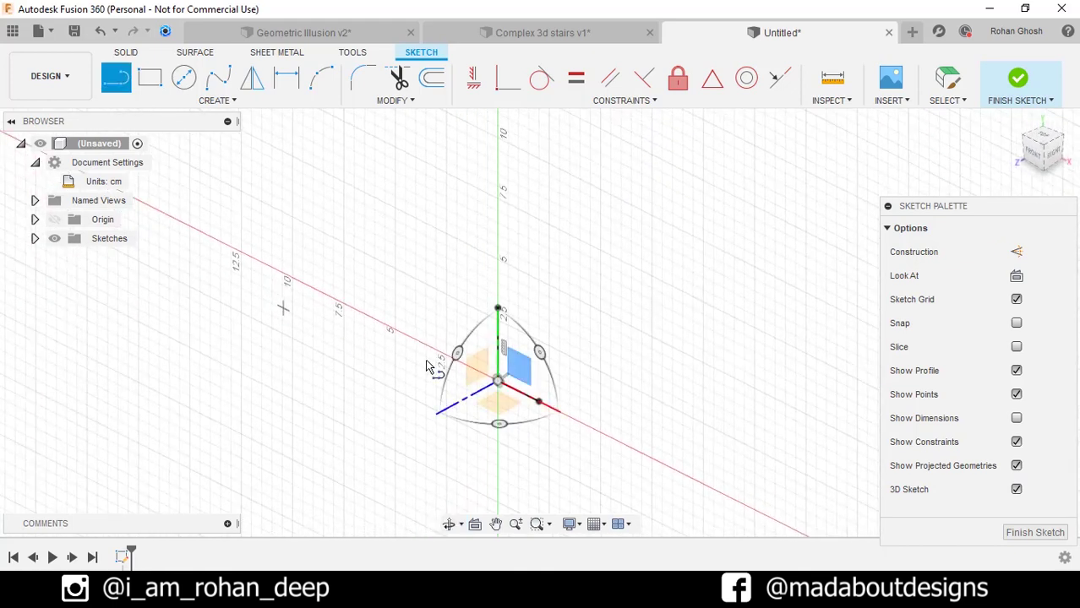
left_click(500, 380)
left_click(540, 405)
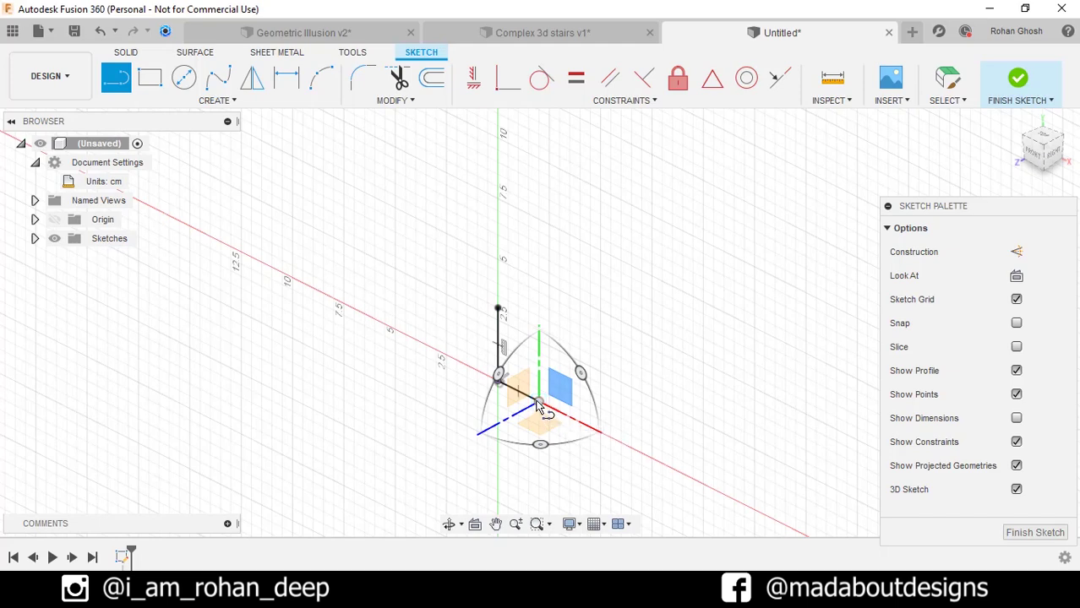
- Add perpendicular 1 cm and 2 cm path segments on new sketch planes
left_click(518, 390)
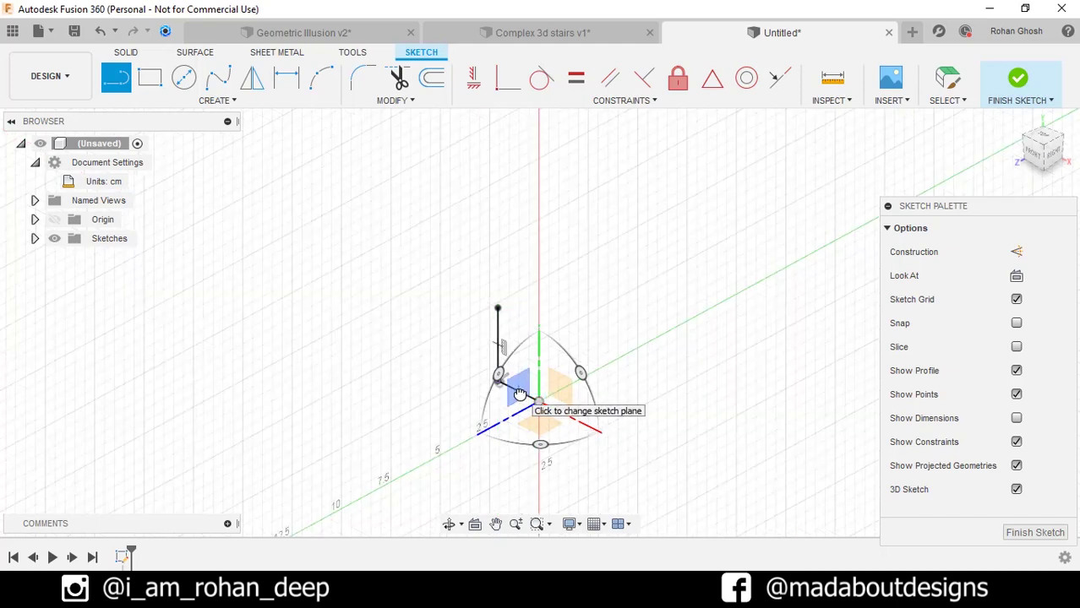
middle_click_drag(519, 394, 498, 391, "shift")
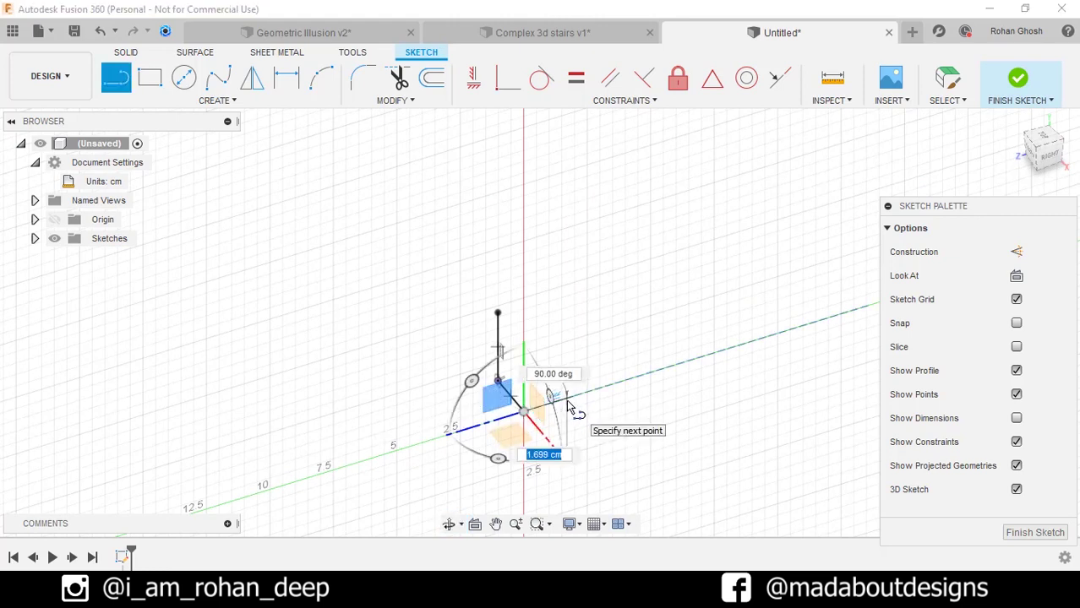
type("1")
key("Return")
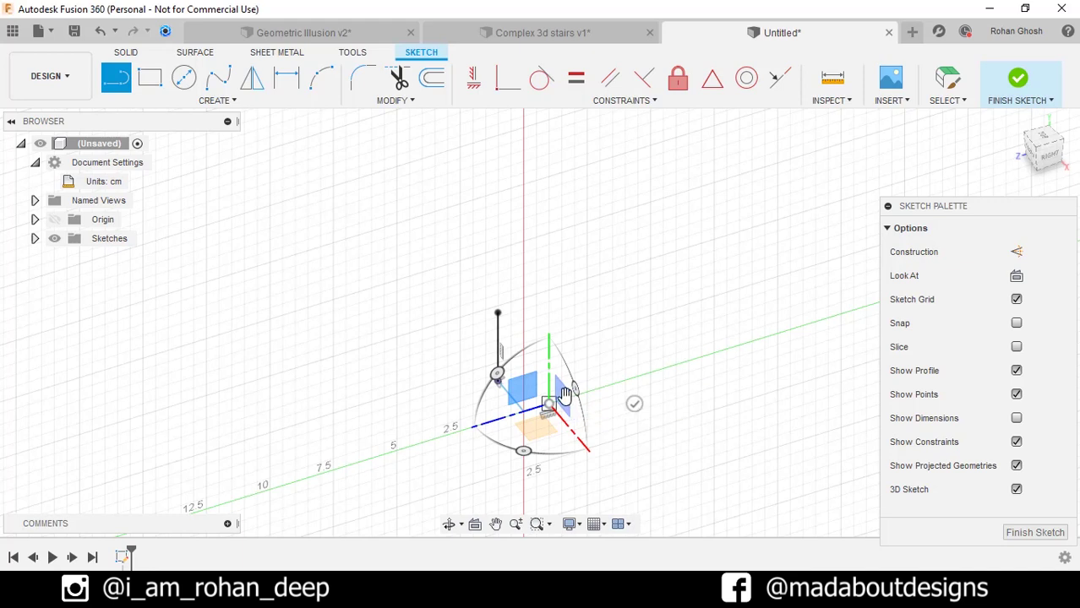
left_click(567, 402)
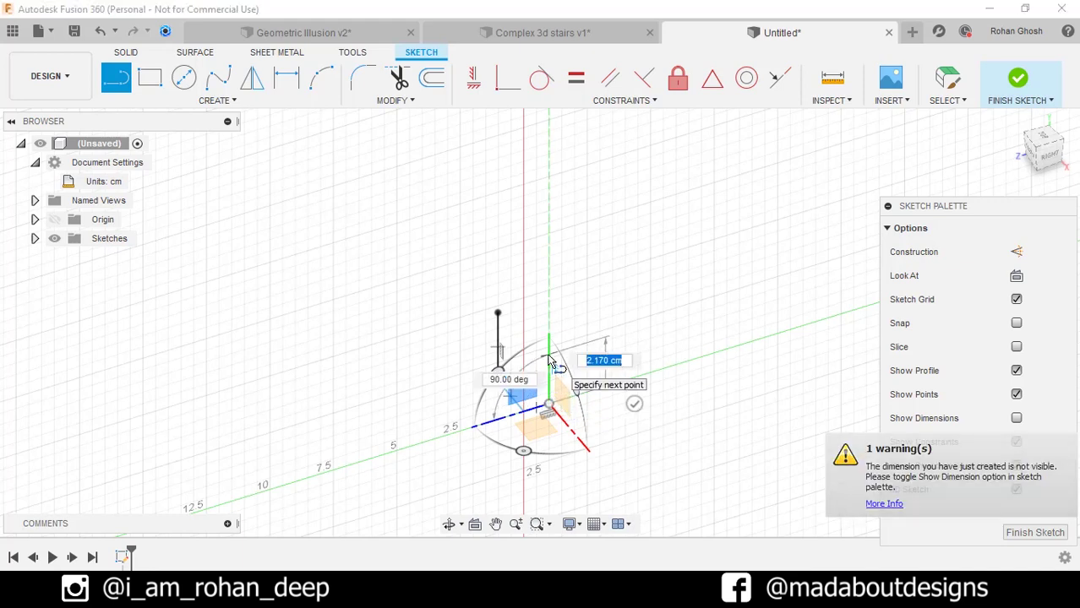
type("2")
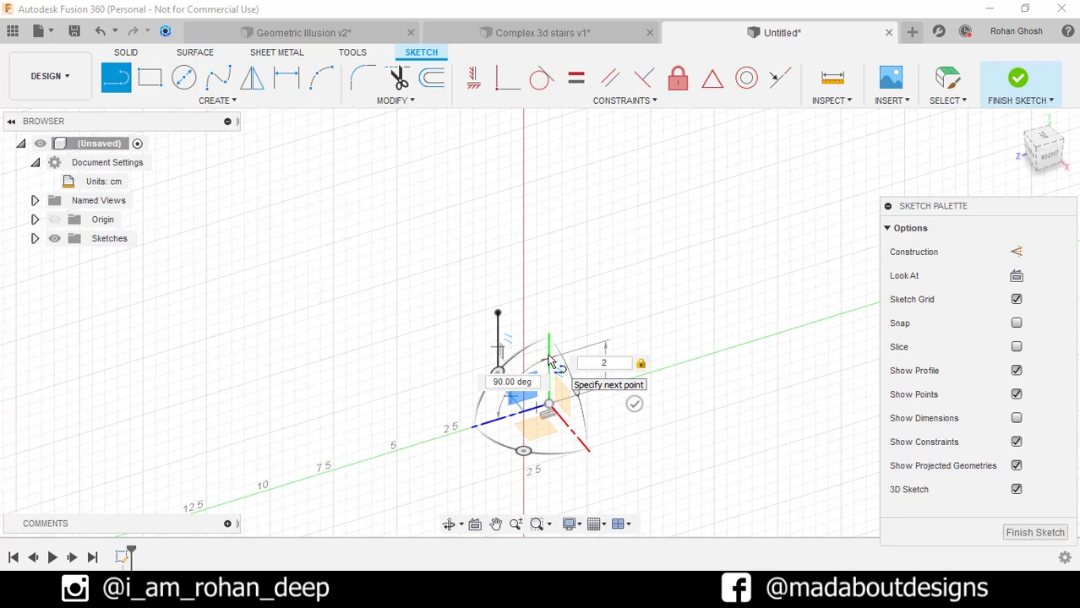
key("Return")
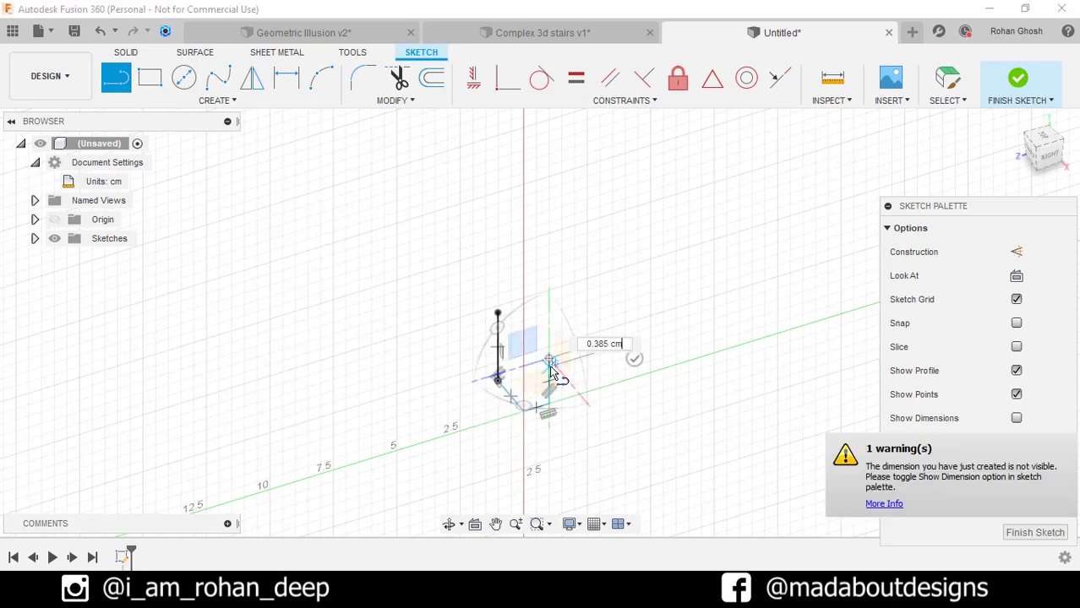
- Continue the path with a 2.5 cm segment and a 1 cm segment
middle_click_drag(554, 370, 454, 336, "shift")
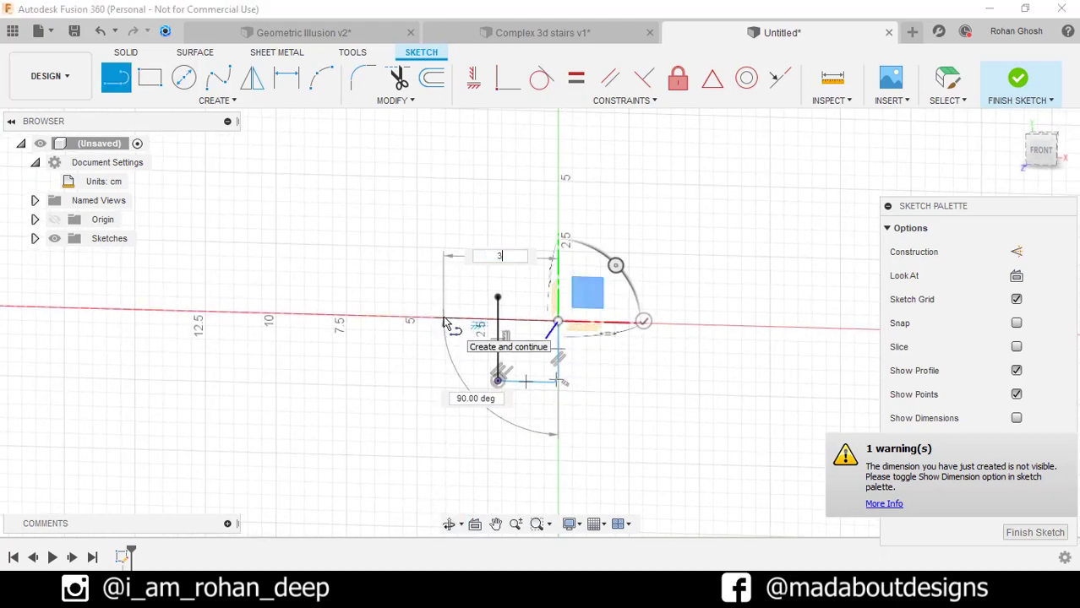
middle_click_drag(445, 320, 374, 328, "shift")
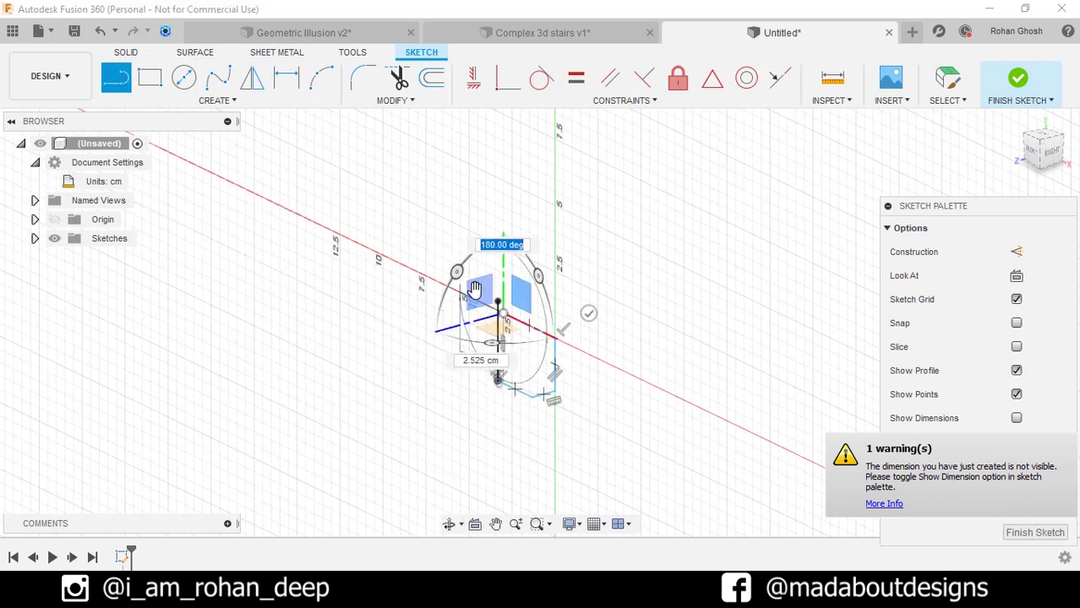
middle_click_drag(474, 289, 460, 304, "shift")
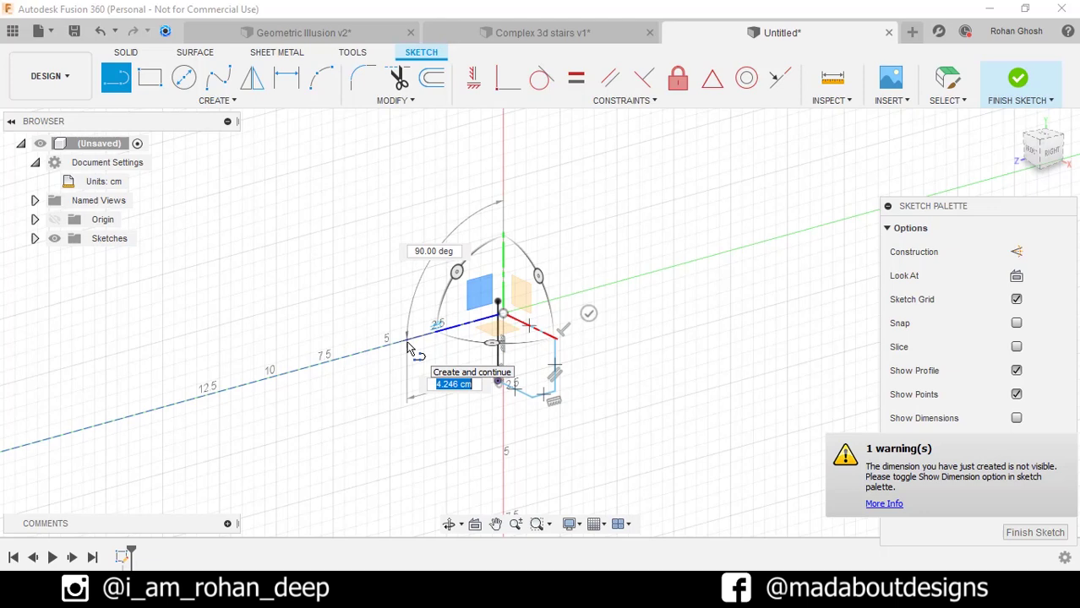
type(".5")
key("Tab")
mouse_move(409, 350)
middle_mouse_down("shift")
mouse_move(374, 362)
mouse_move(335, 323)
mouse_move(486, 297)
middle_mouse_up("shift")
middle_click_drag(490, 338, 530, 330, "shift")
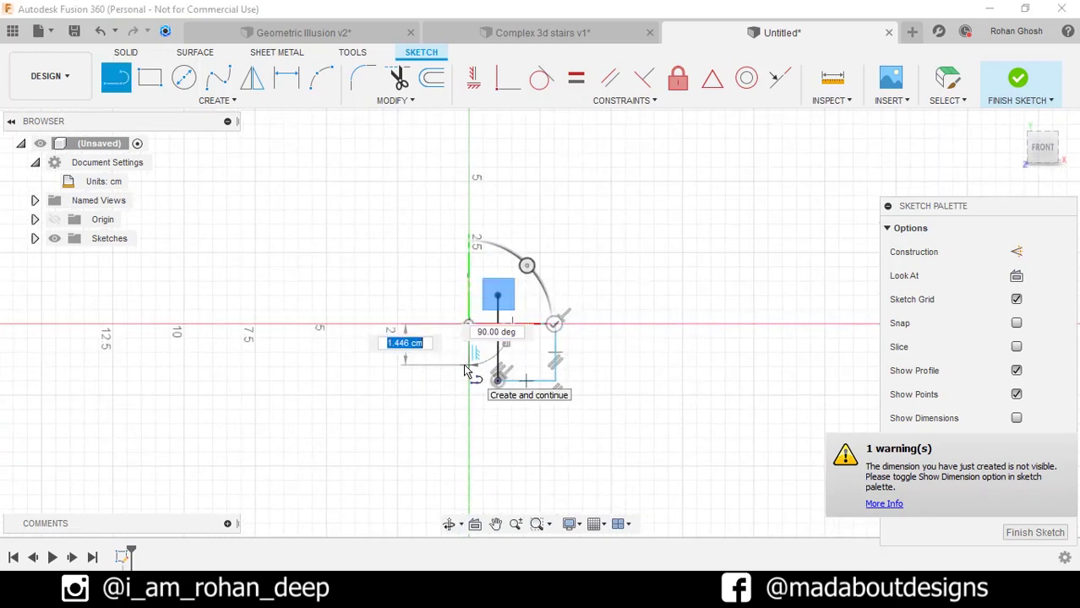
type("1")
key("Return")
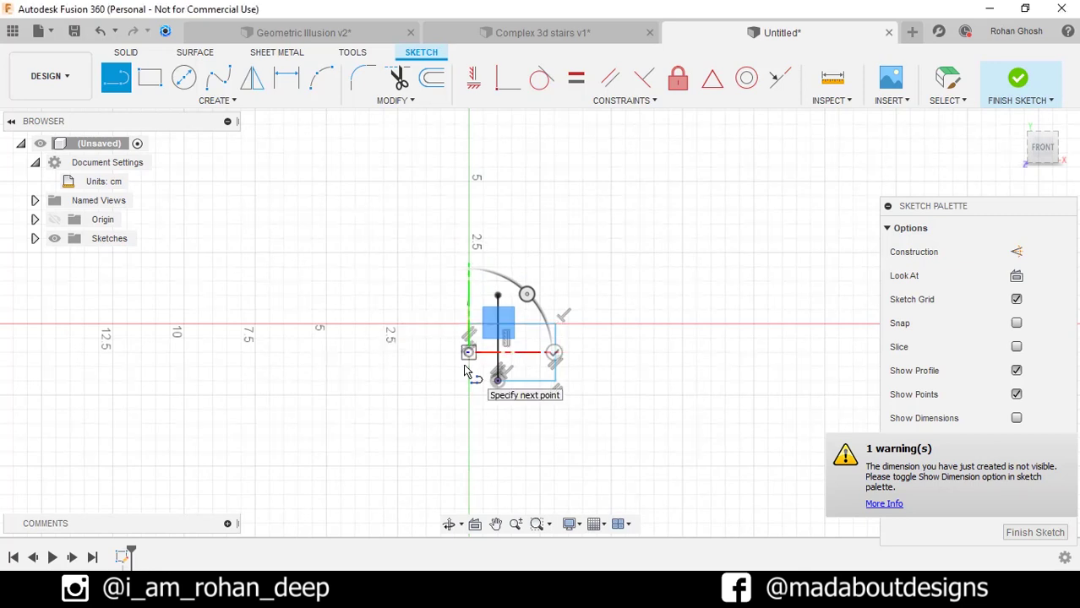
- Add a 2 cm segment to the path
scroll(463, 365, "up", 3)
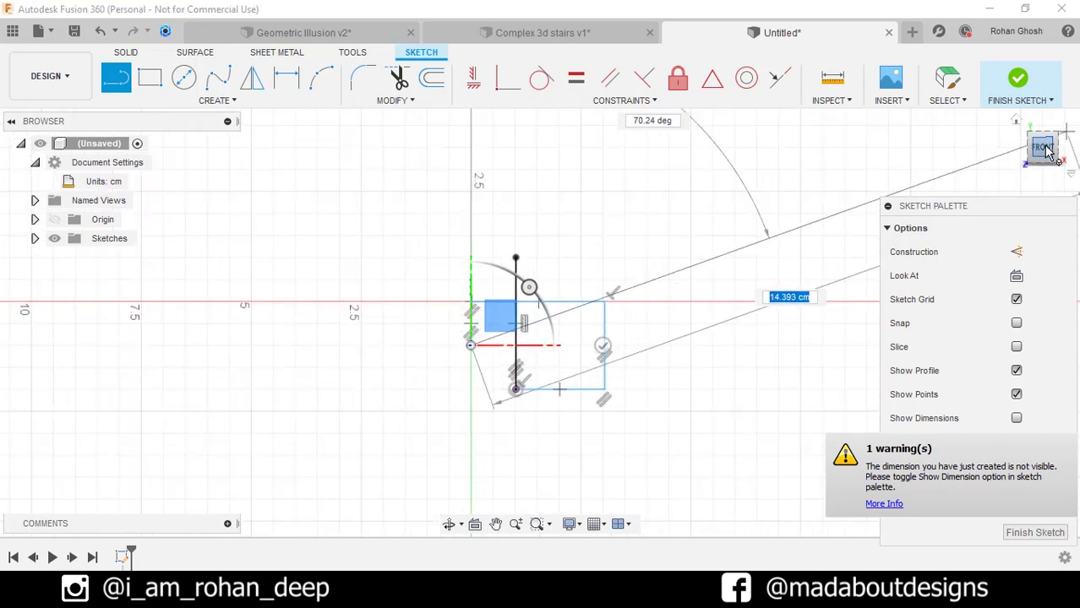
type("2")
key("Tab")
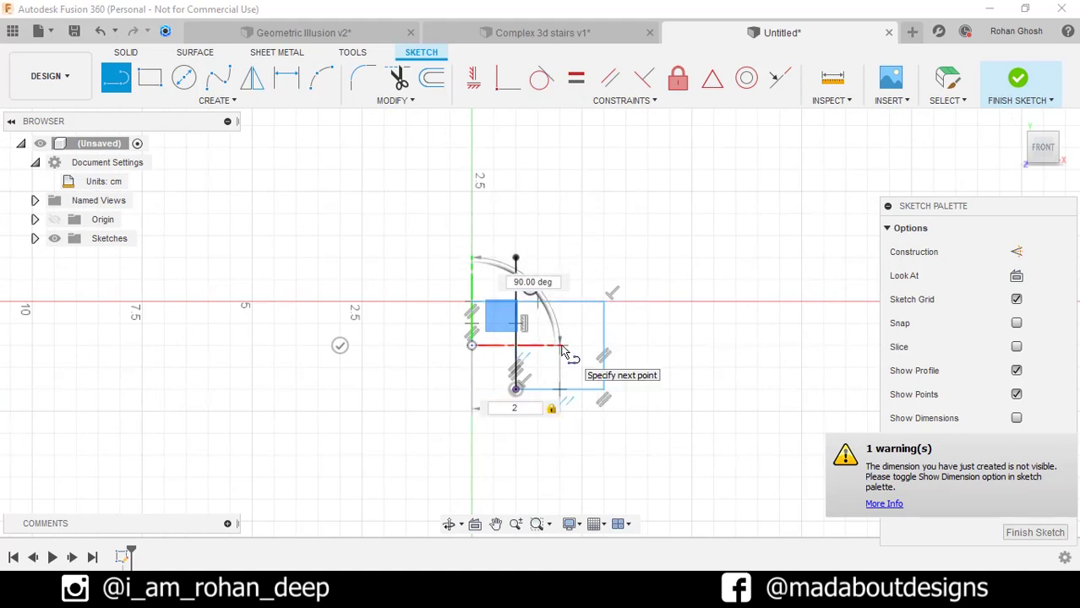
key("Return")
key("Escape")
- Add a 3 cm segment, then continue the path in free 3D direction
mouse_move(514, 362)
middle_mouse_down("shift")
mouse_move(507, 379)
mouse_move(438, 407)
mouse_move(477, 385)
middle_mouse_up("shift")
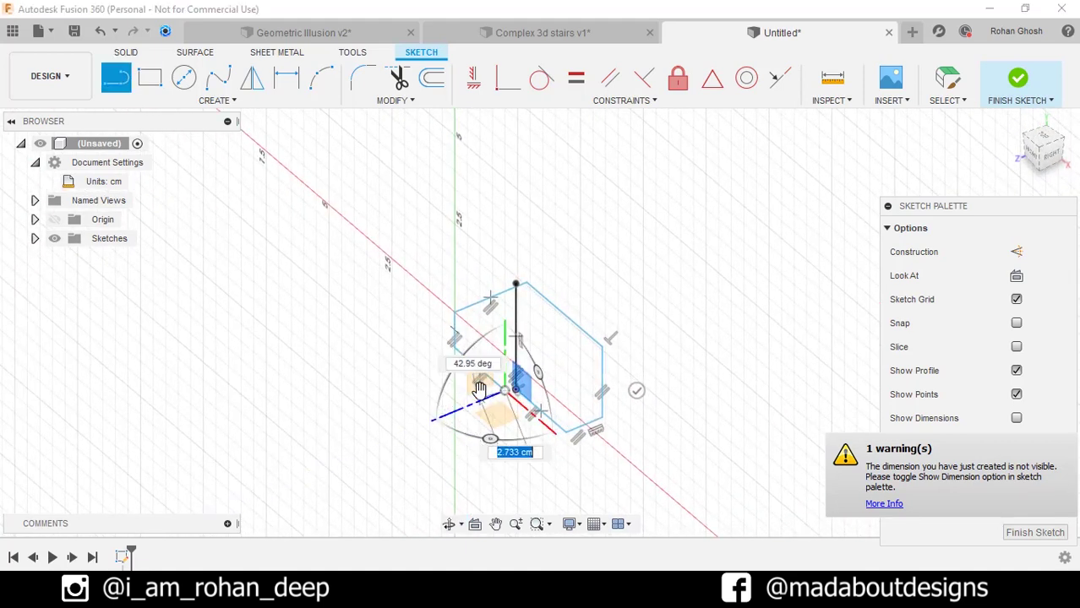
left_click(477, 385)
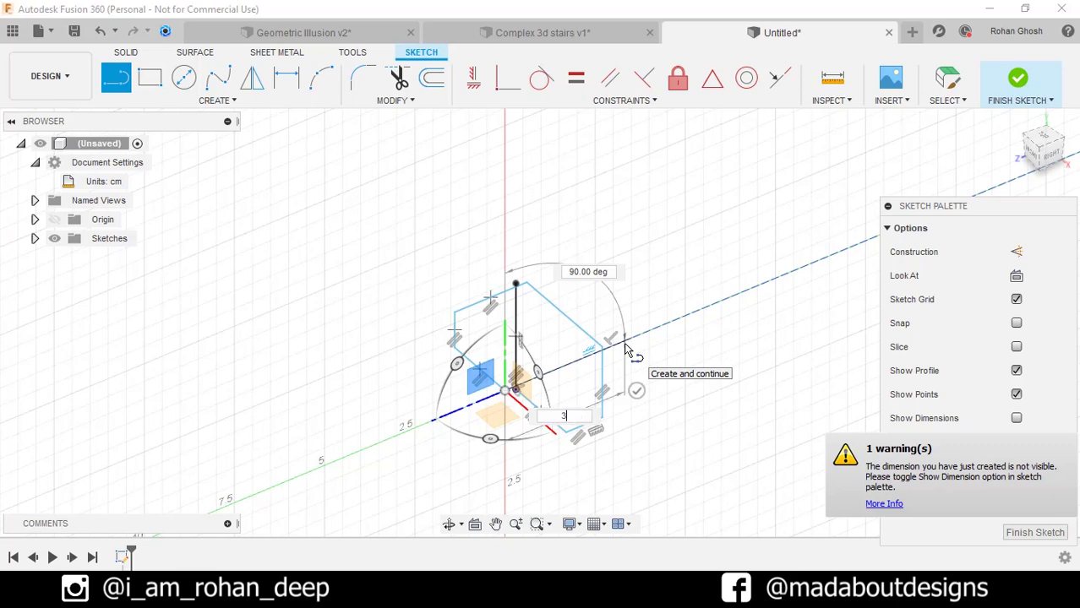
type("3")
key("Tab")
left_click(625, 349)
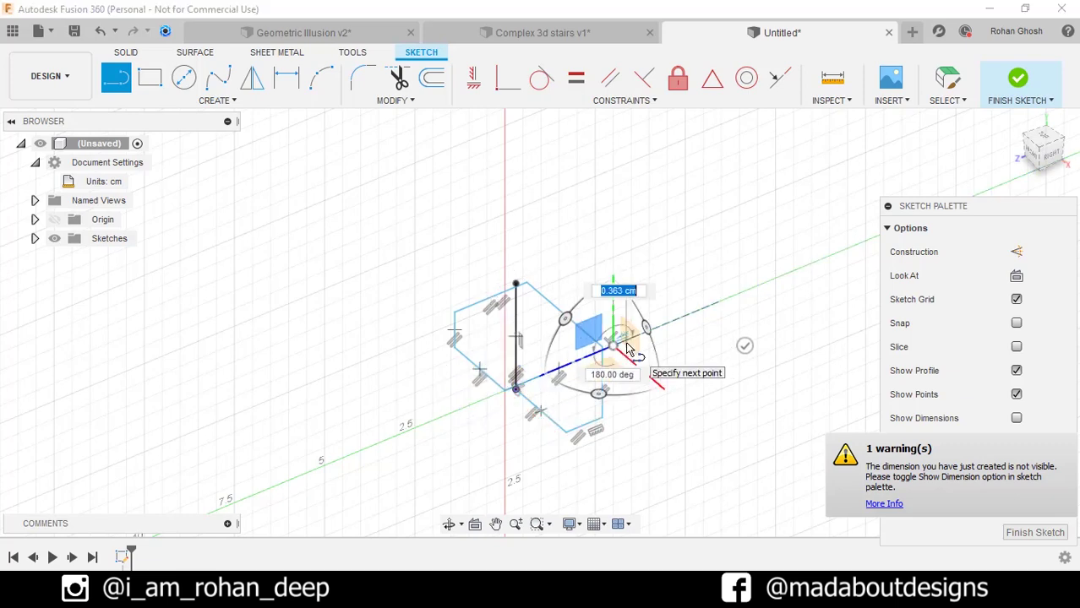
middle_click_drag(623, 342, 627, 322, "shift")
left_click(627, 323)
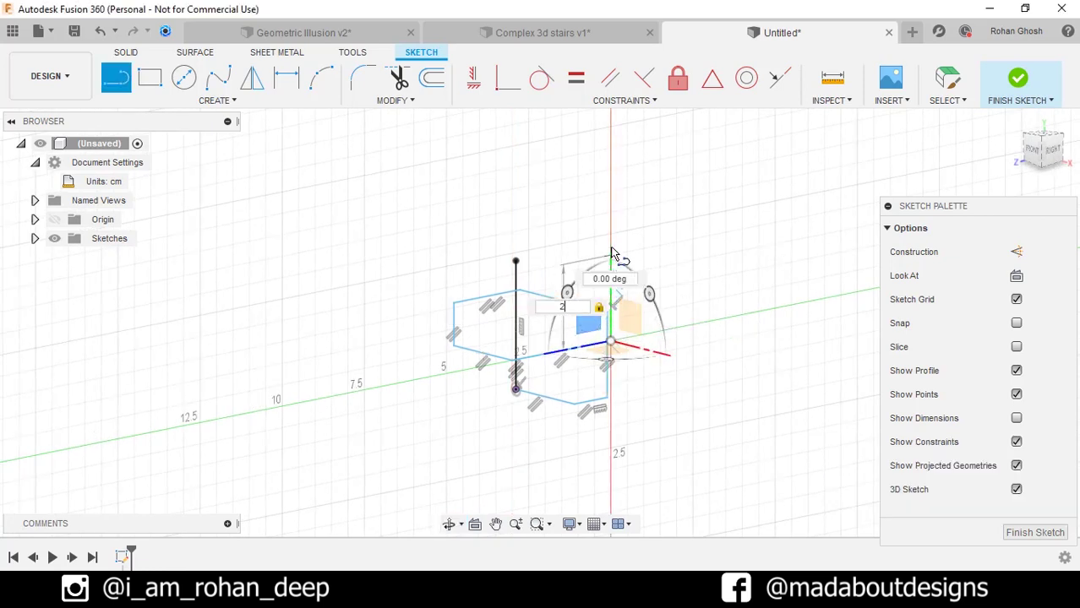
left_click(613, 252)
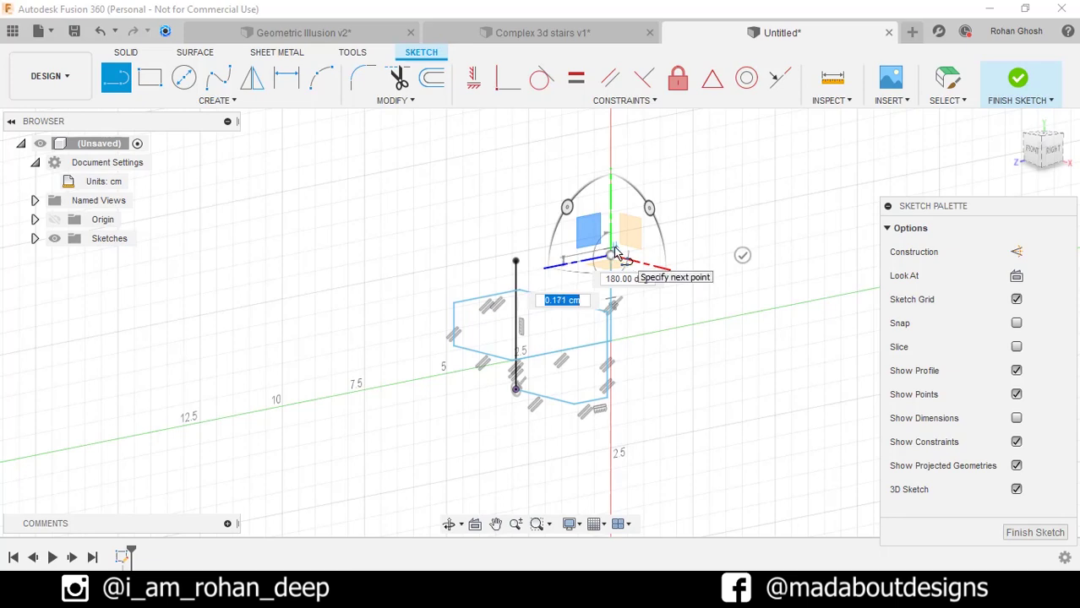
middle_click_drag(614, 248, 642, 285, "shift")
- Draw a 1 cm segment on the horizontal plane, viewed from the top
key("Tab")
left_click(614, 284)
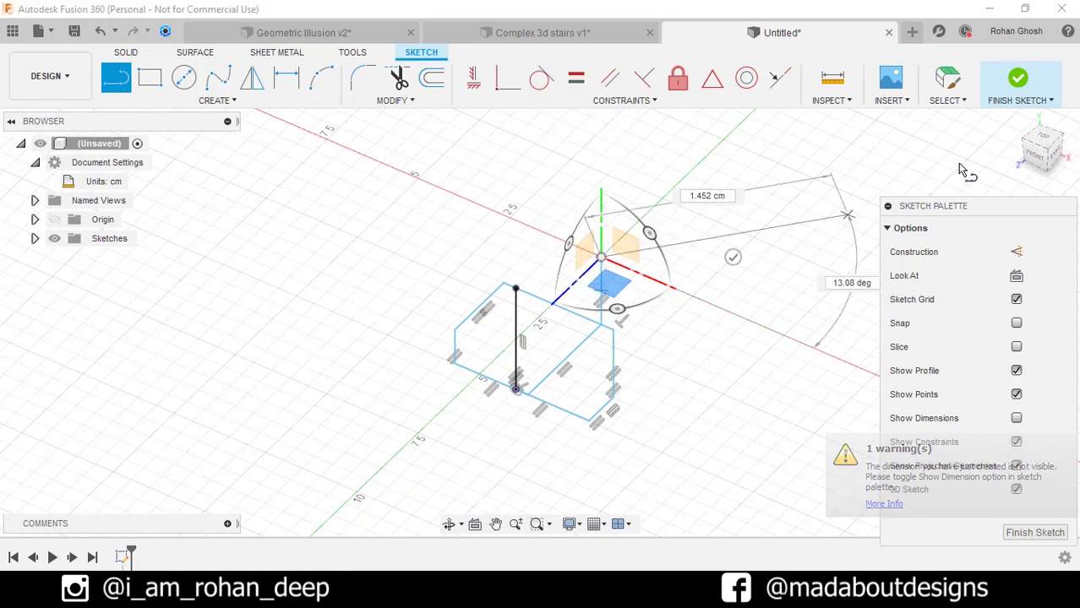
left_click(1035, 140)
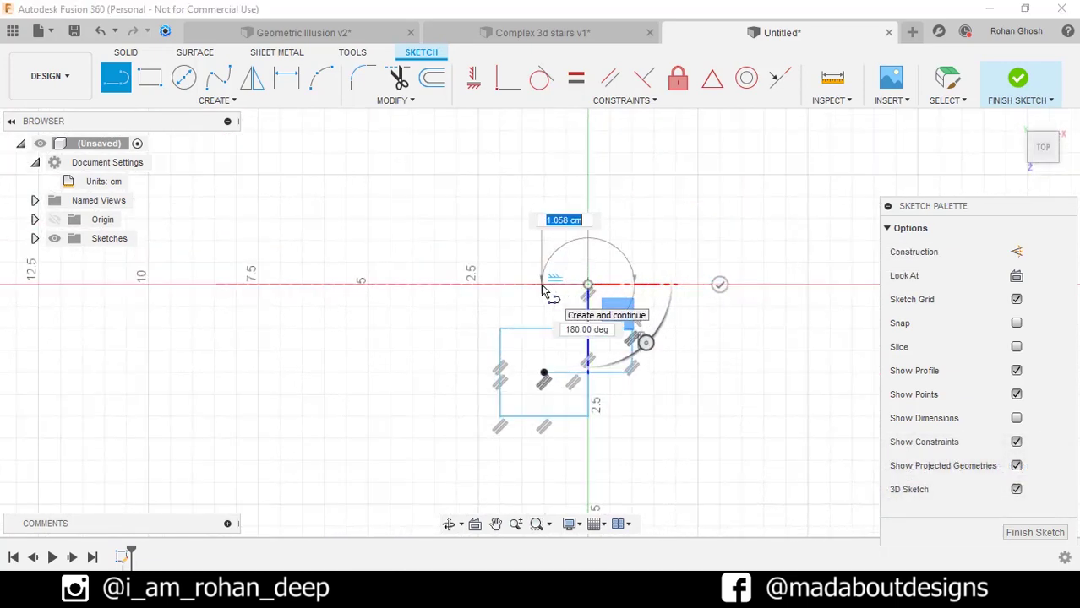
type("1")
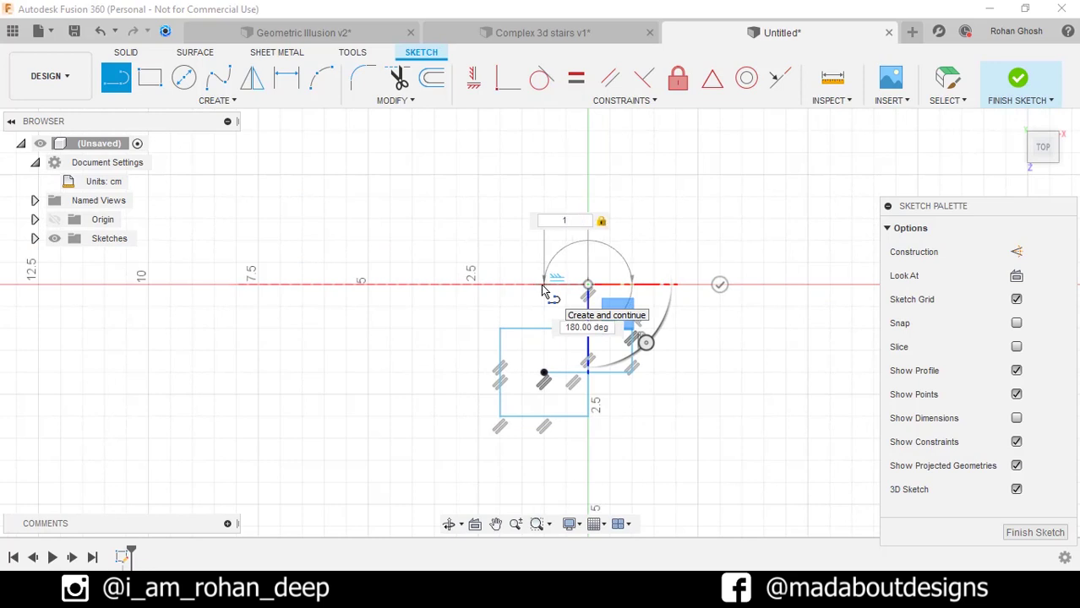
key("Tab")
- Close the path onto the top of the vertical line and finish the sketch
middle_click_drag(543, 292, 439, 211, "shift")
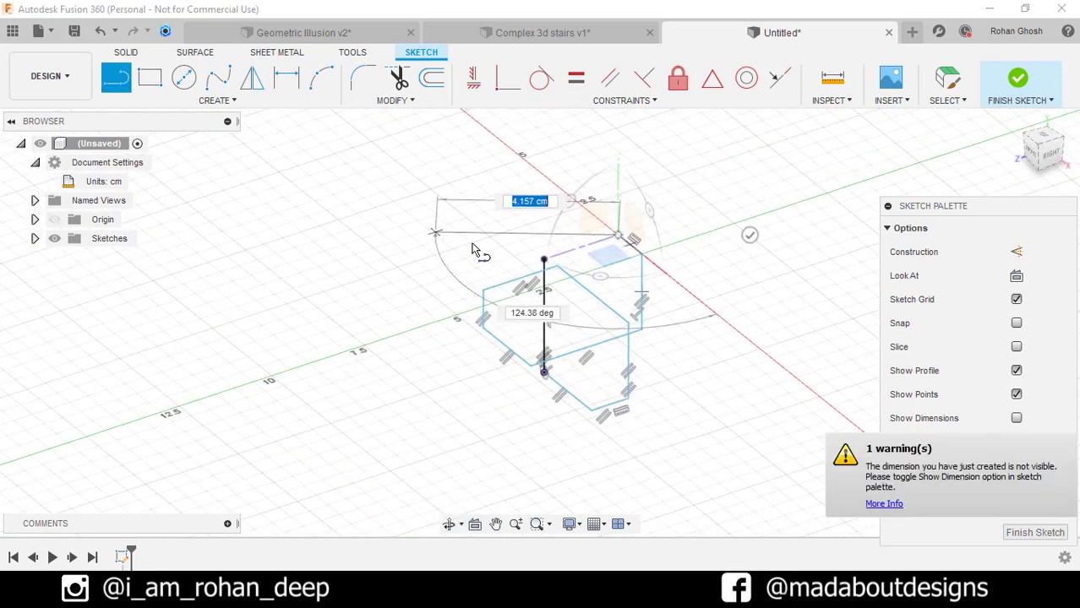
left_click(546, 262)
key("Escape")
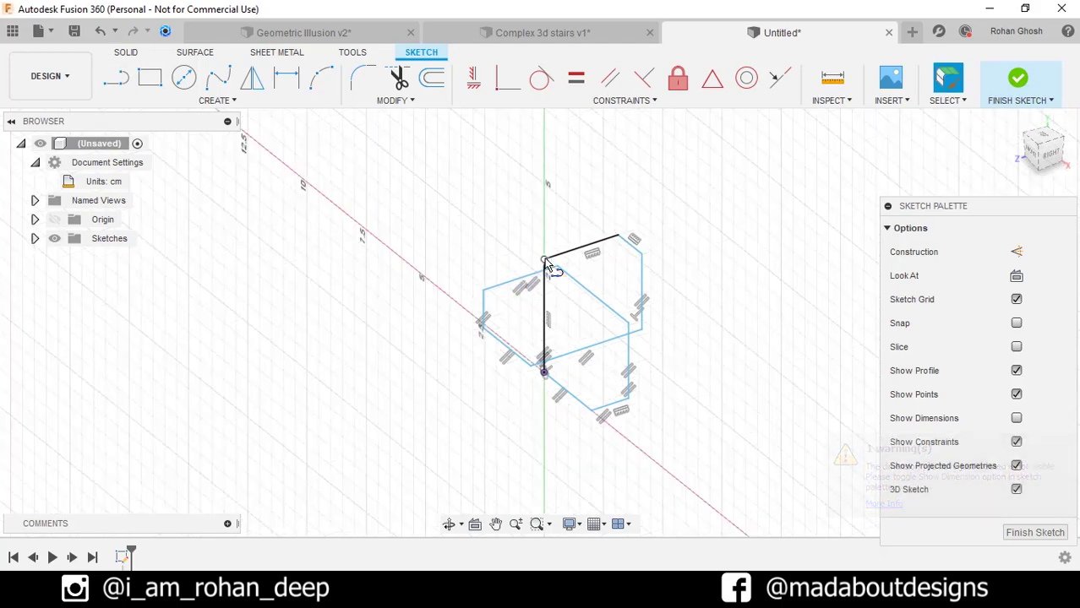
mouse_move(708, 369)
middle_mouse_down("shift")
mouse_move(665, 318)
mouse_move(724, 332)
mouse_move(777, 313)
mouse_move(794, 353)
mouse_move(824, 340)
mouse_move(813, 343)
middle_mouse_up("shift")
left_click(1019, 78)
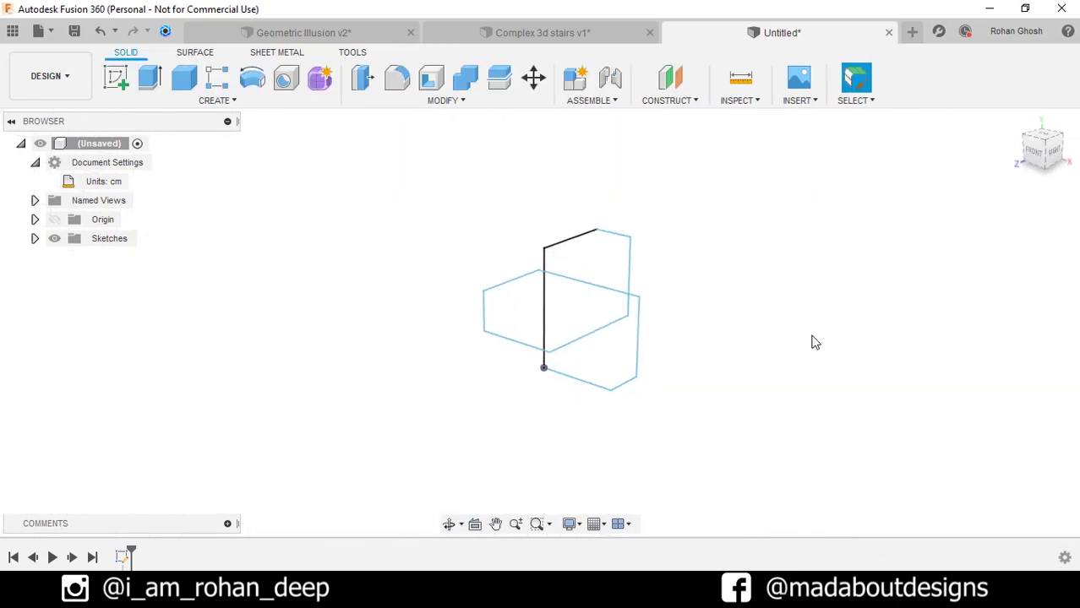
- Pipe the whole closed path with a 1 cm square section as a new body
left_click(216, 100)
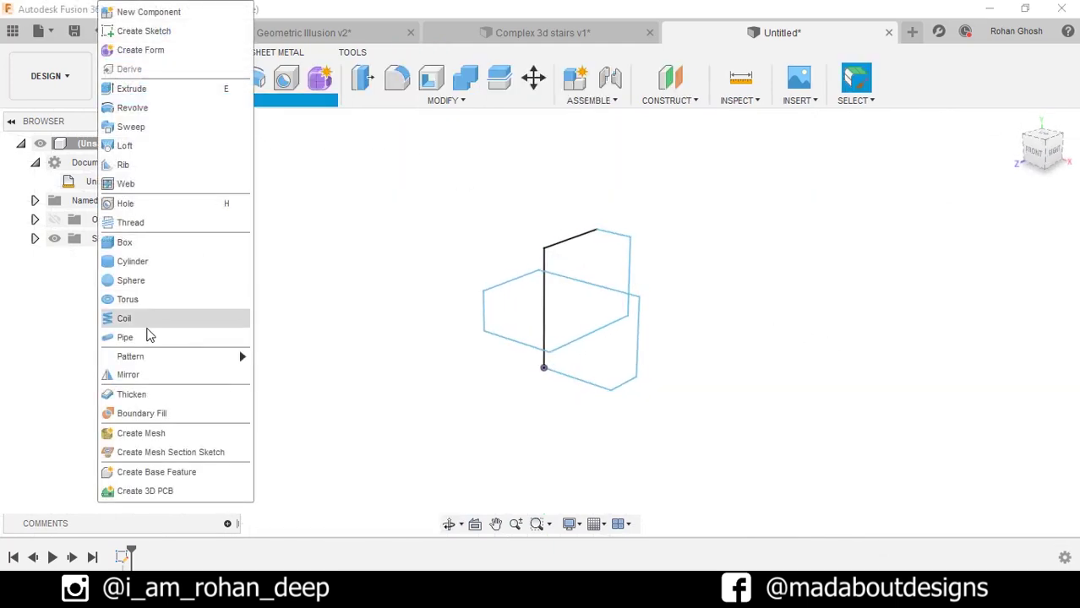
left_click(150, 321)
left_click(945, 262)
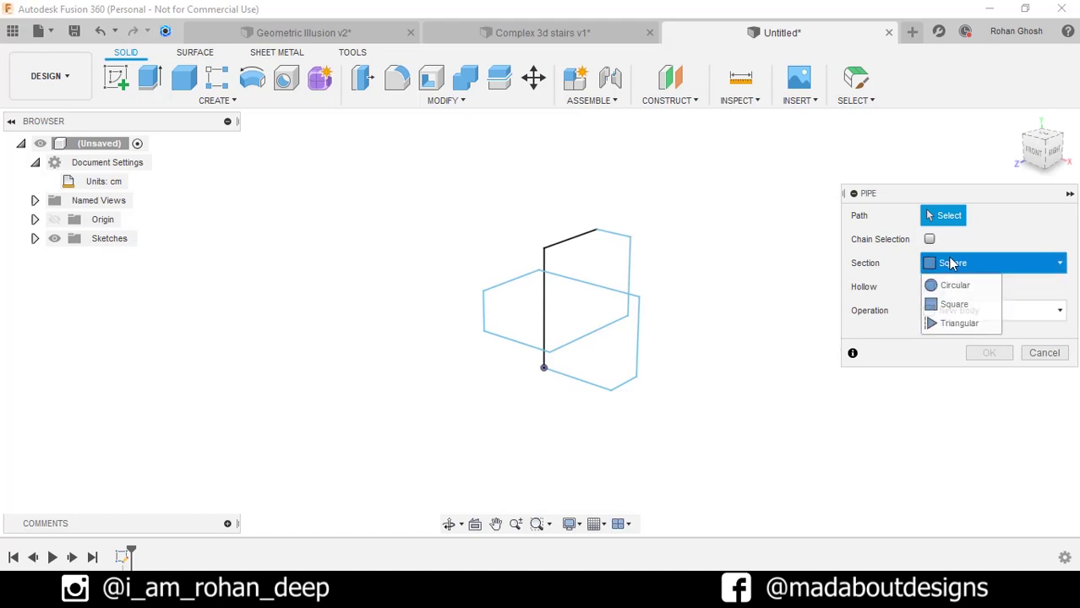
left_click(951, 304)
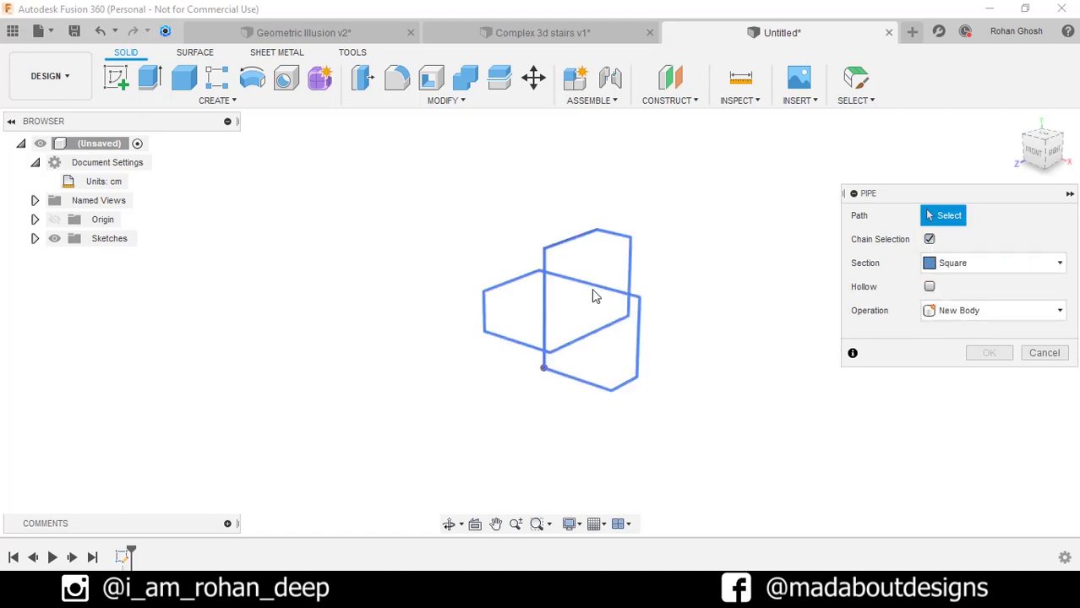
left_click(546, 300)
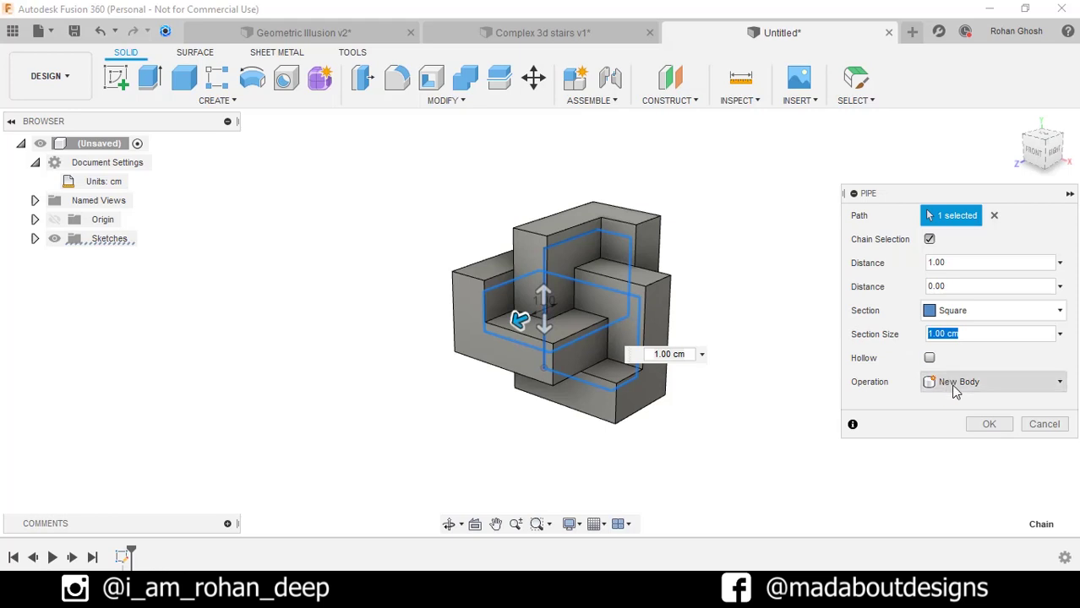
left_click(989, 424)
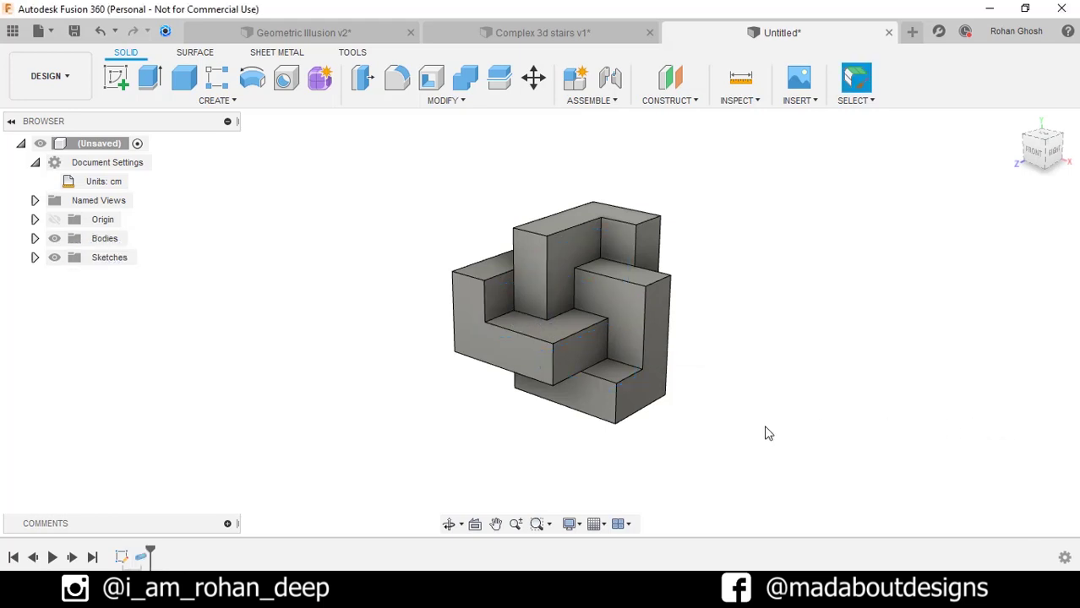
- Apply the light Paint - Metallic appearance to the stairs body
middle_click_drag(767, 435, 740, 412, "shift")
left_click_drag(740, 412, 235, 437)
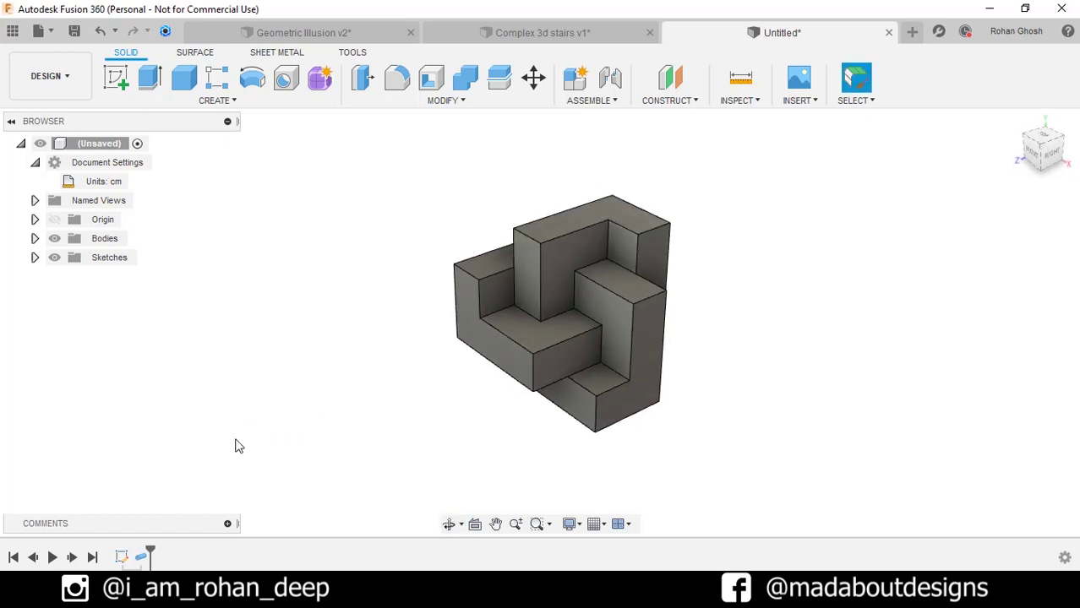
key("a")
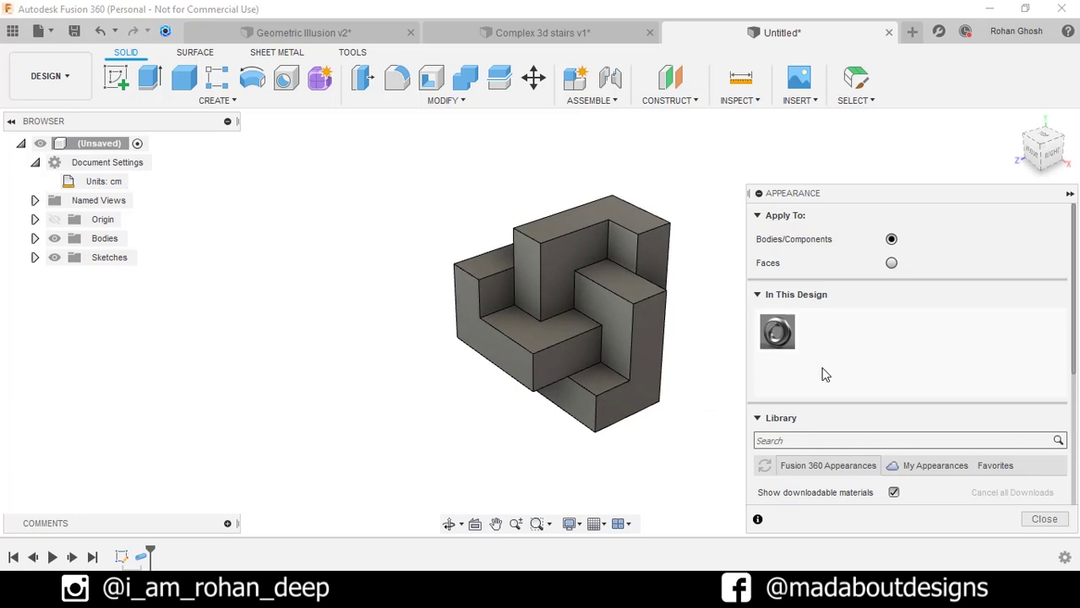
scroll(794, 372, "down", 6)
scroll(837, 374, "up", 2)
scroll(896, 372, "down", 1)
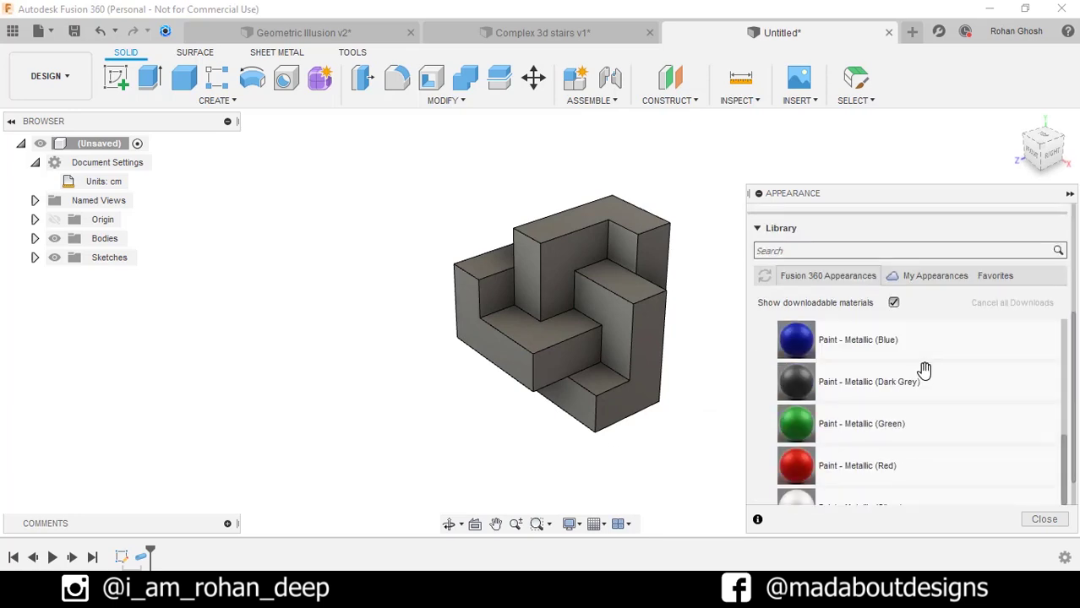
left_click_drag(689, 415, 636, 371)
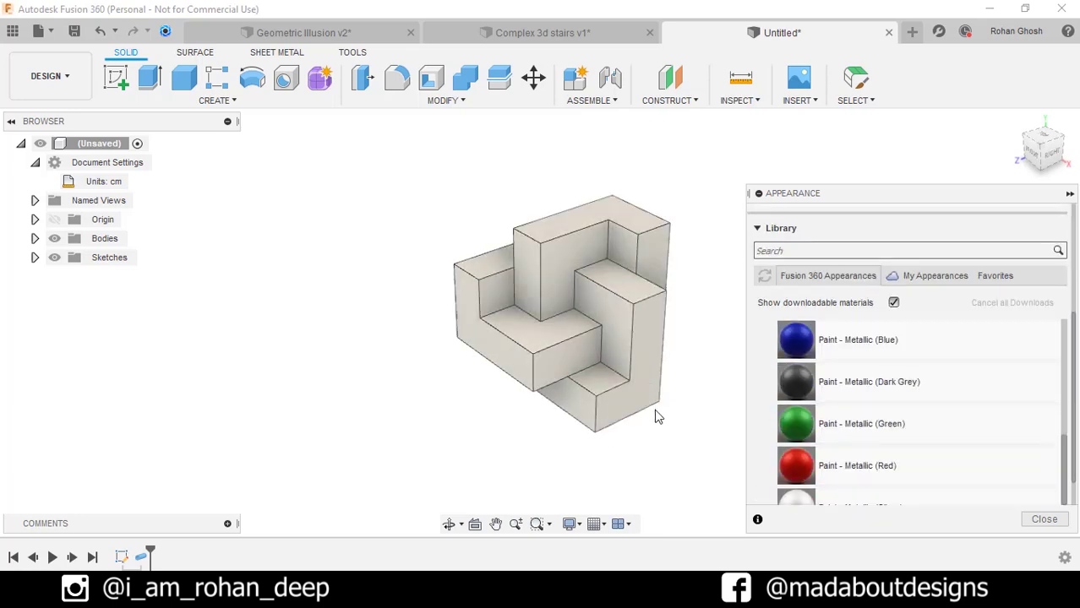
key("Escape")
- Orbit around the stairs to inspect the new metallic finish
key("F4")
left_click_drag(651, 437, 1055, 403)
key("F4")
left_click_drag(793, 387, 1047, 395)
key("Escape")
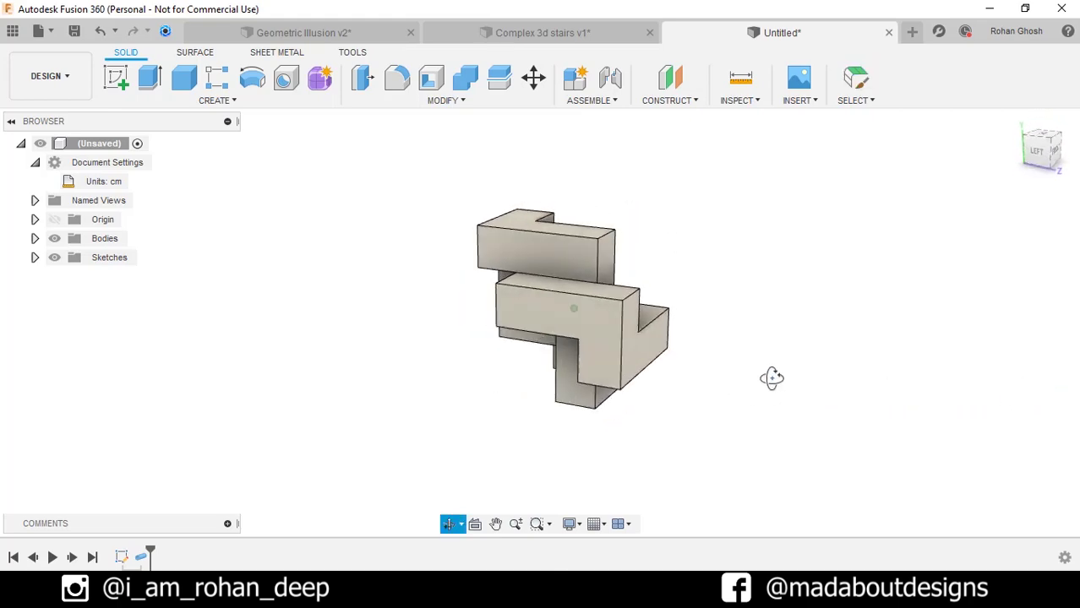